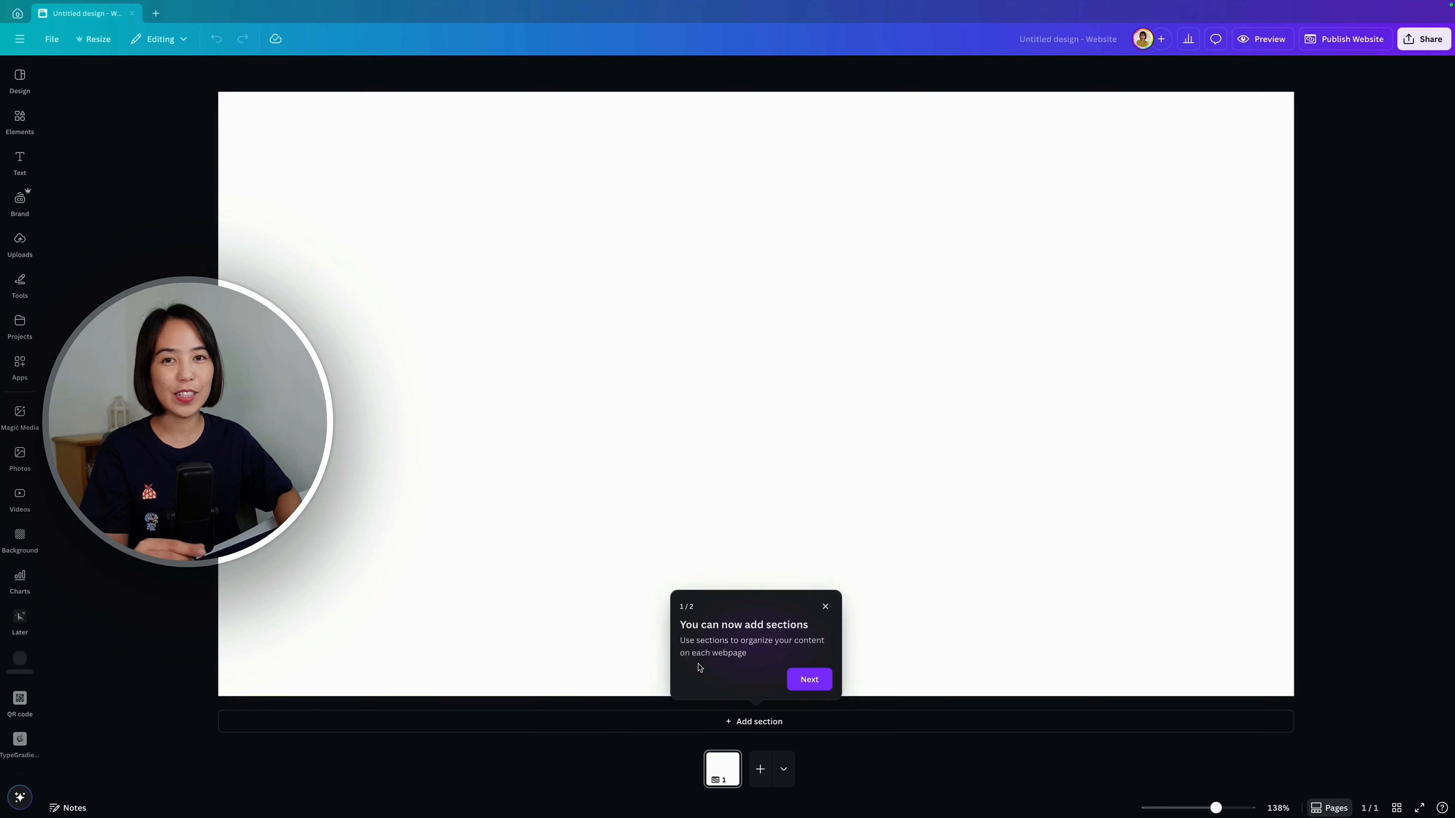
# Step: Go through and dismiss the introductory tips about adding sections and pages
pyautogui.click(815, 677)
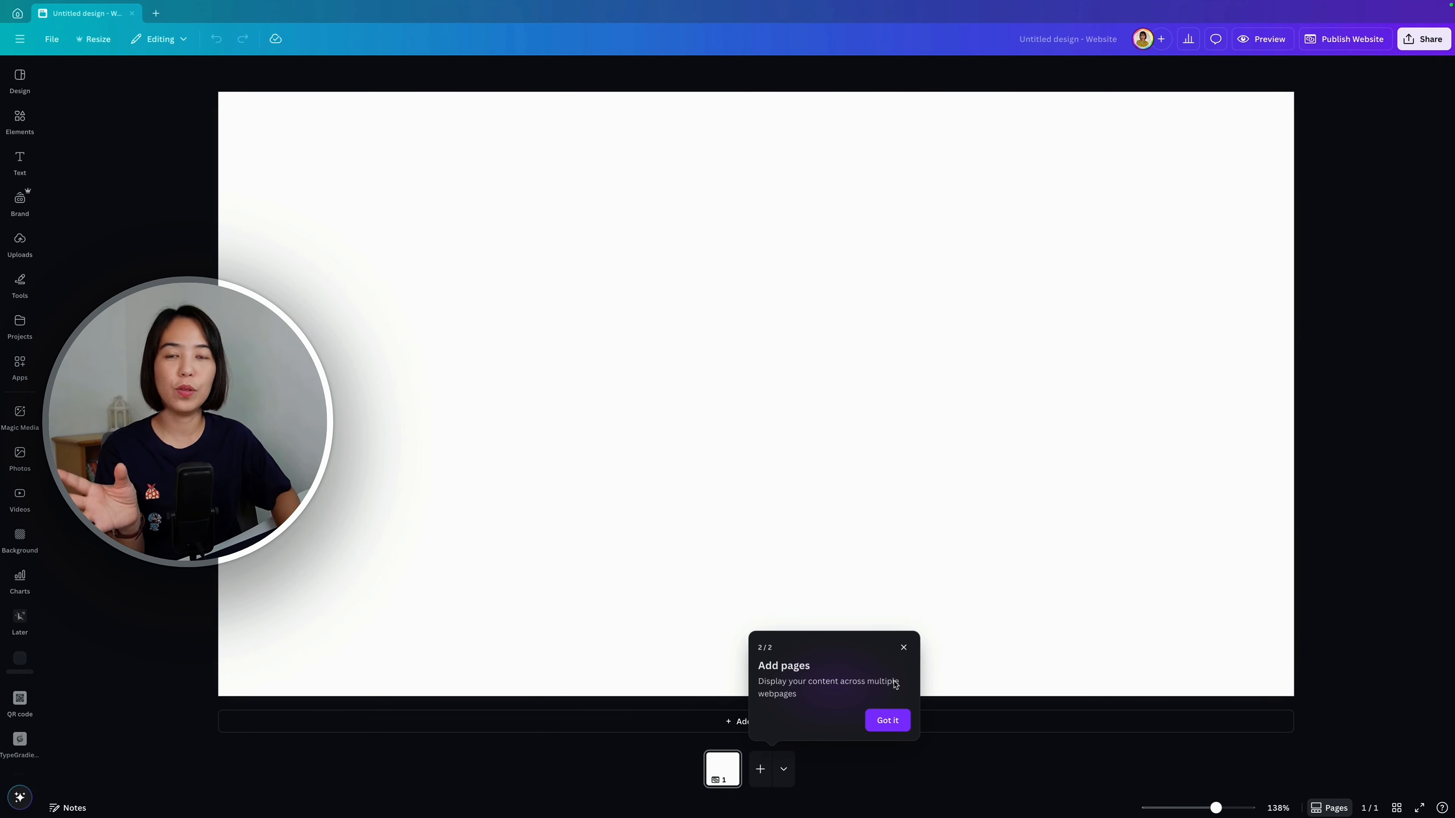
pyautogui.click(888, 724)
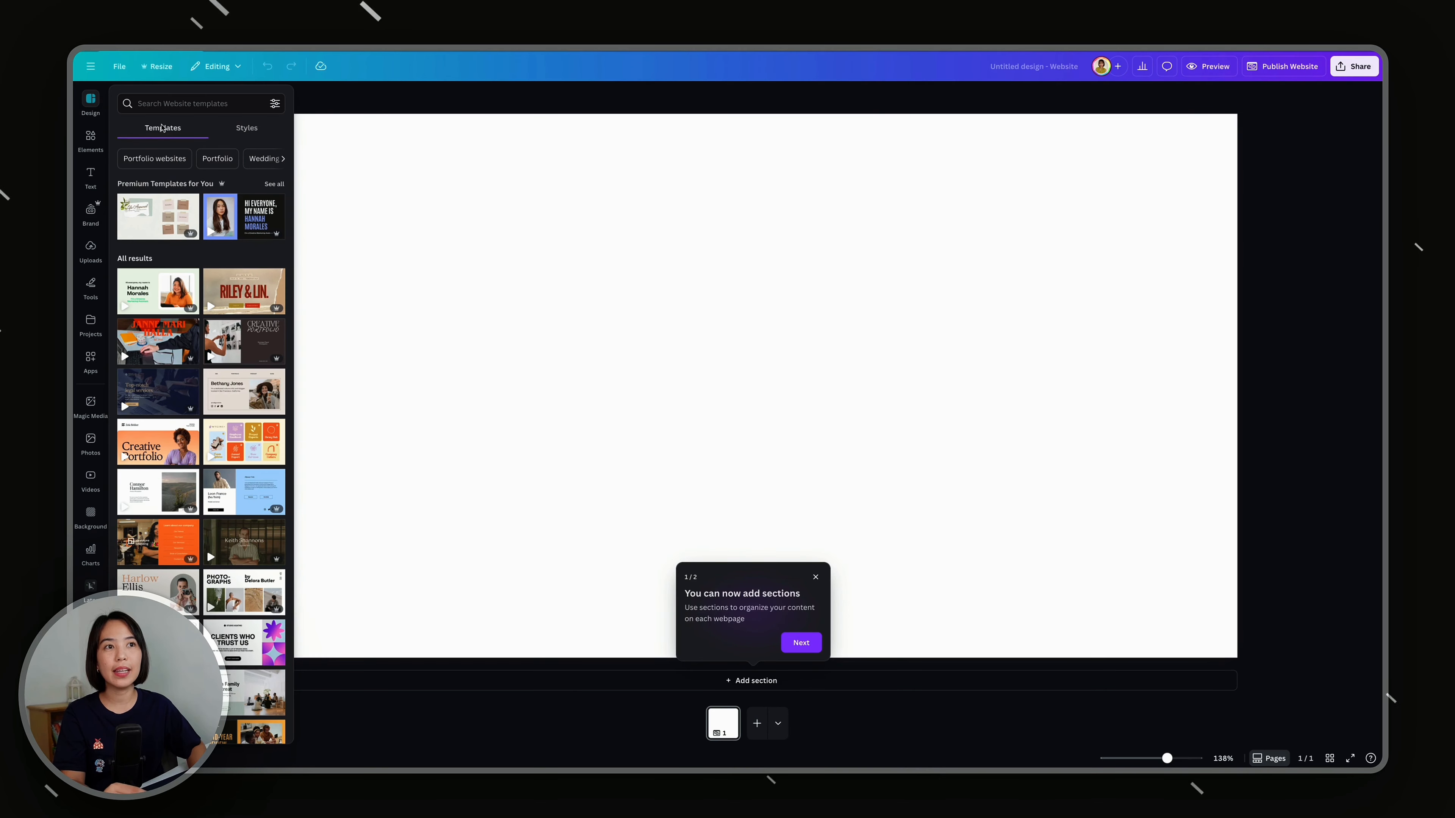
# Step: Browse the website templates and preview the sections of the ivory and dark brown Graphic Design Portfolio Website template
pyautogui.scroll(-10, 227, 428)
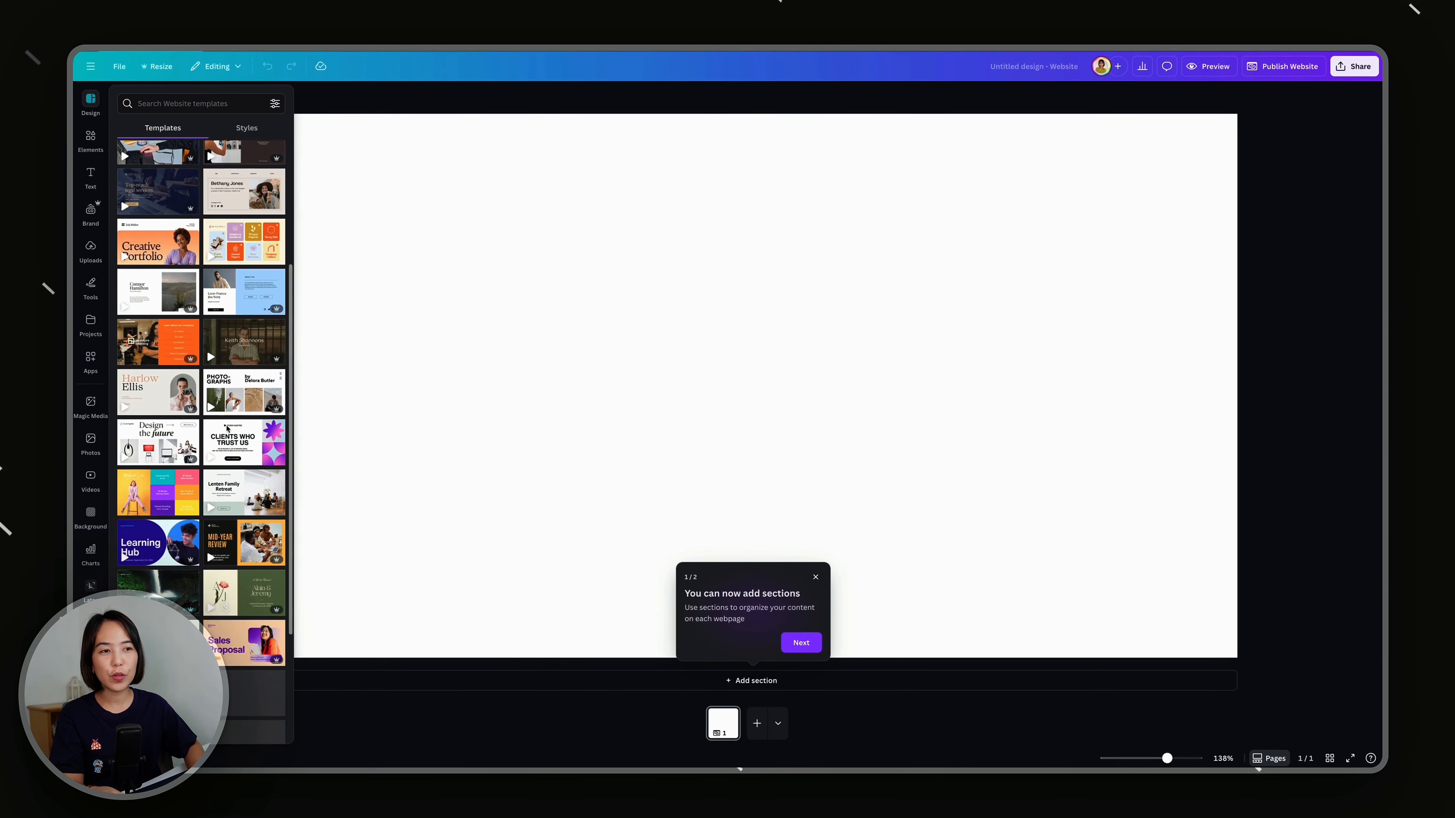
pyautogui.scroll(-5, 227, 428)
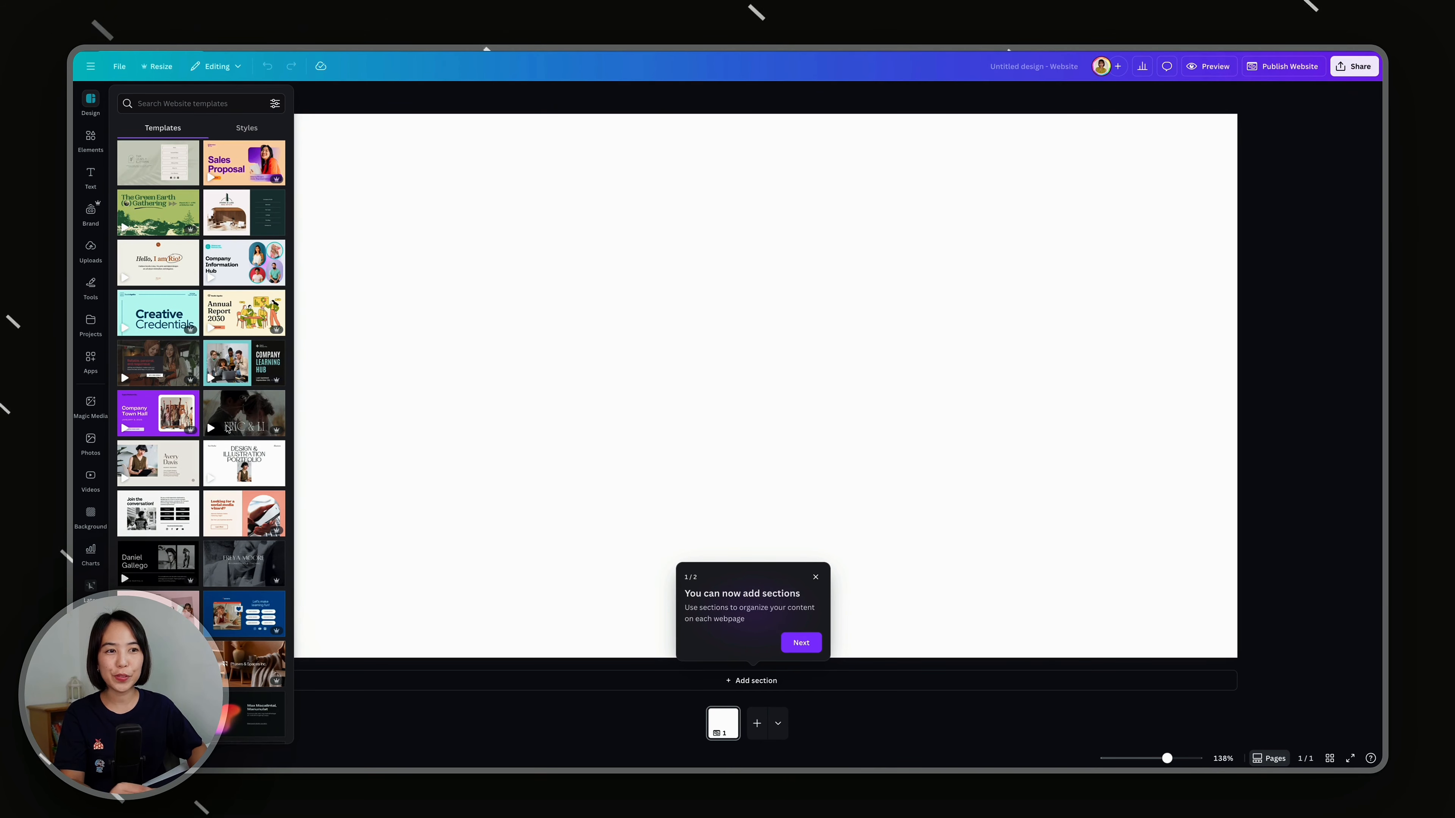
pyautogui.scroll(-1, 227, 428)
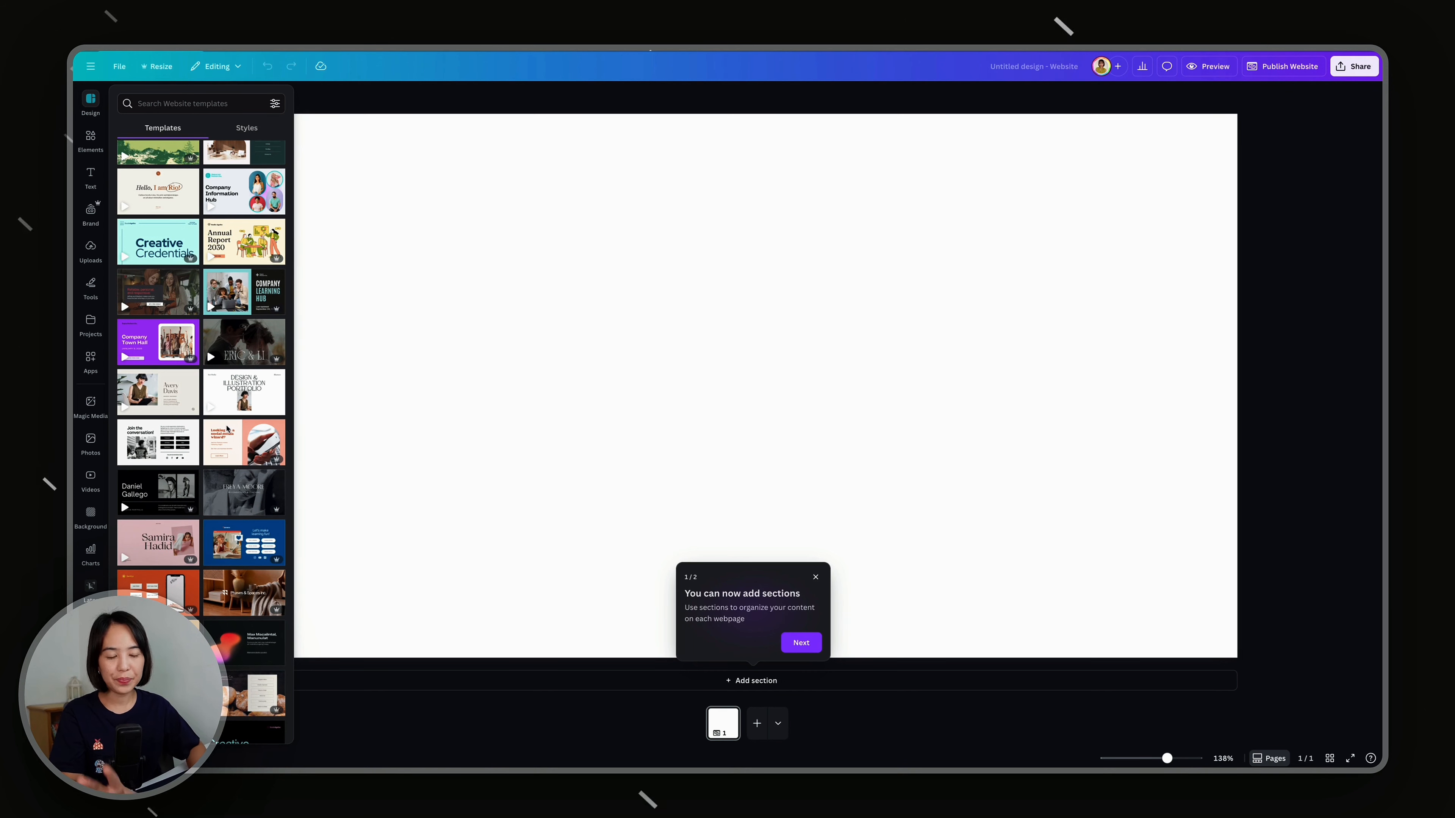
pyautogui.scroll(2, 227, 429)
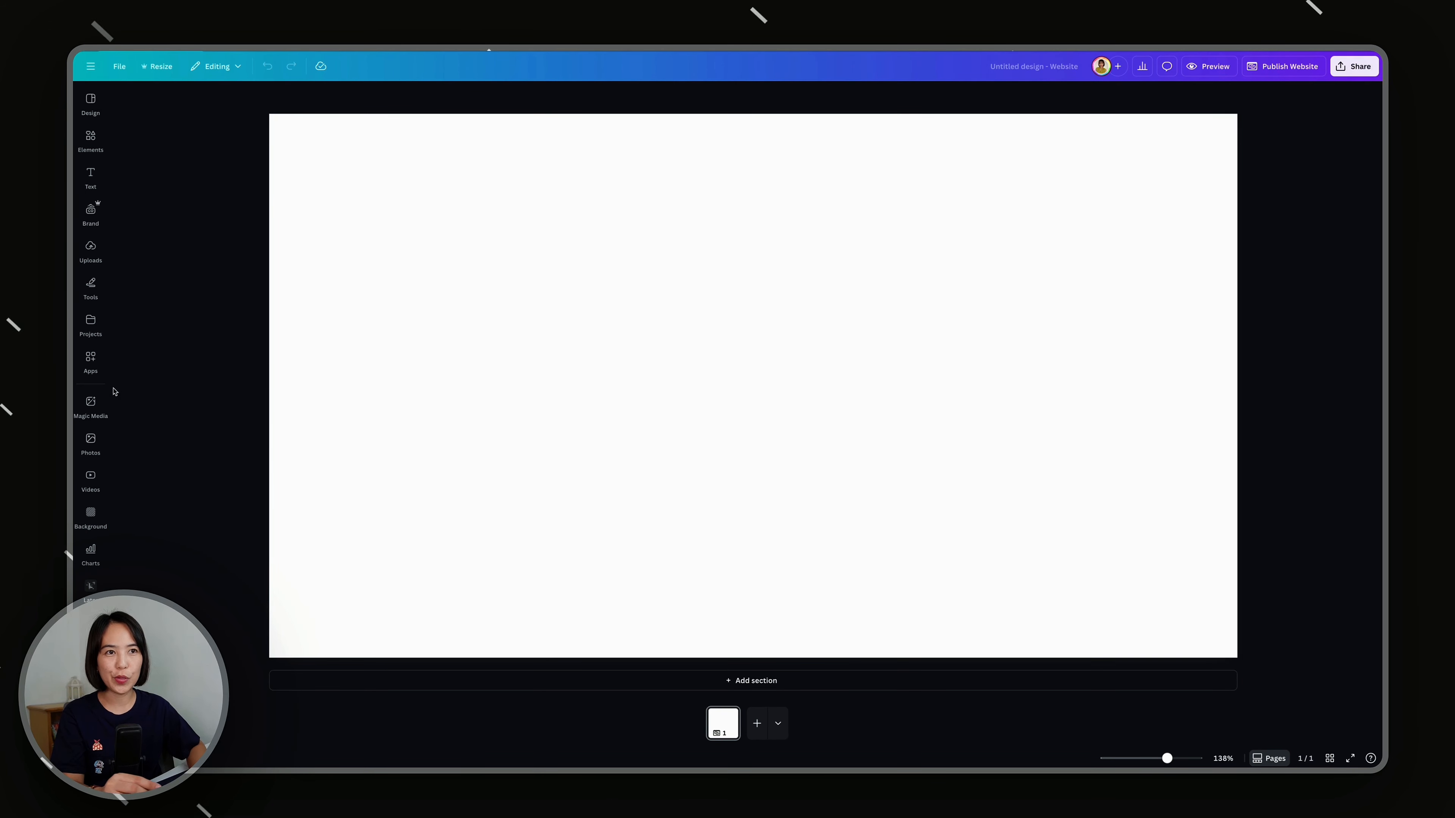
pyautogui.click(94, 147)
pyautogui.click(90, 103)
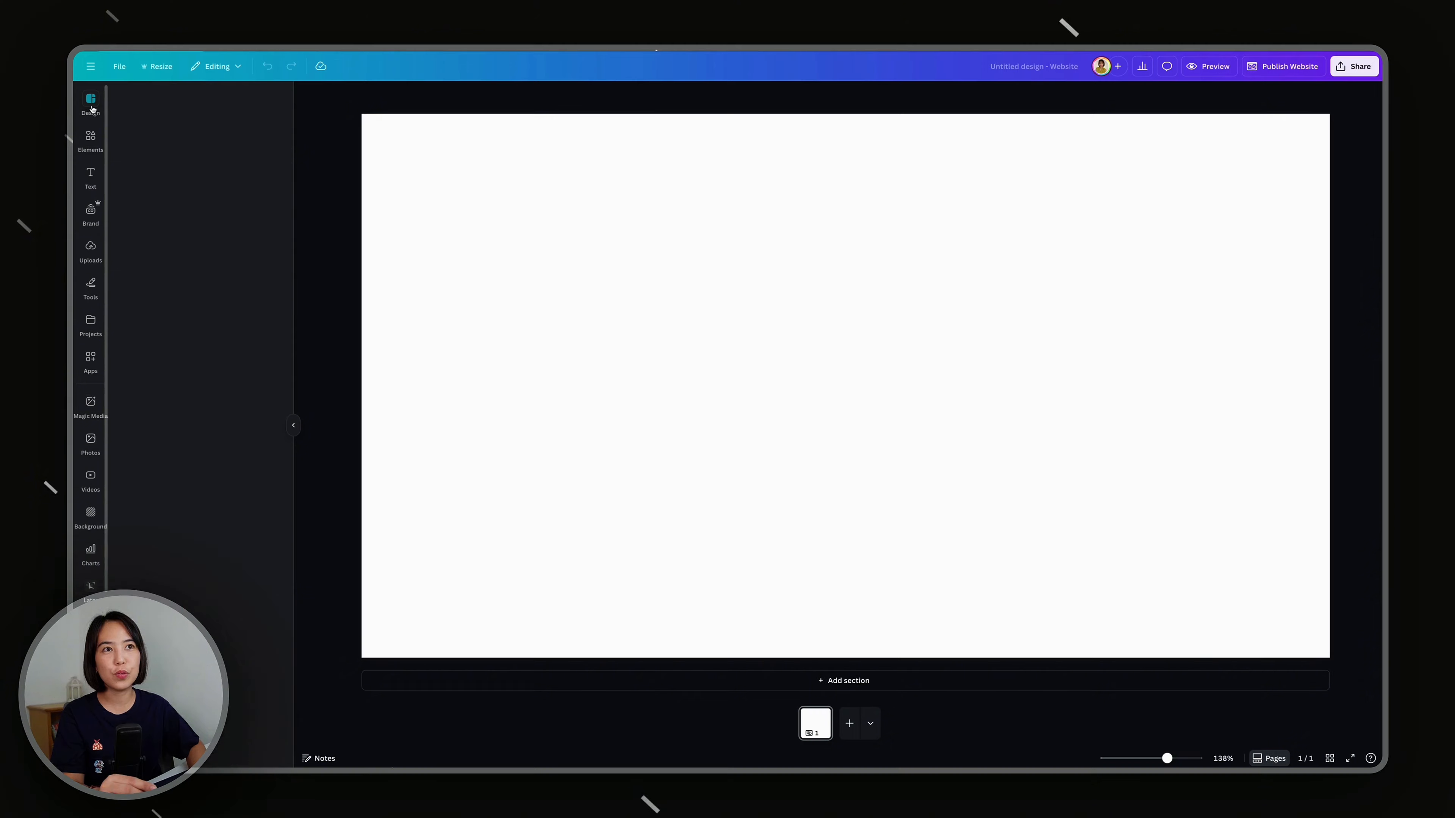
pyautogui.scroll(-3, 152, 336)
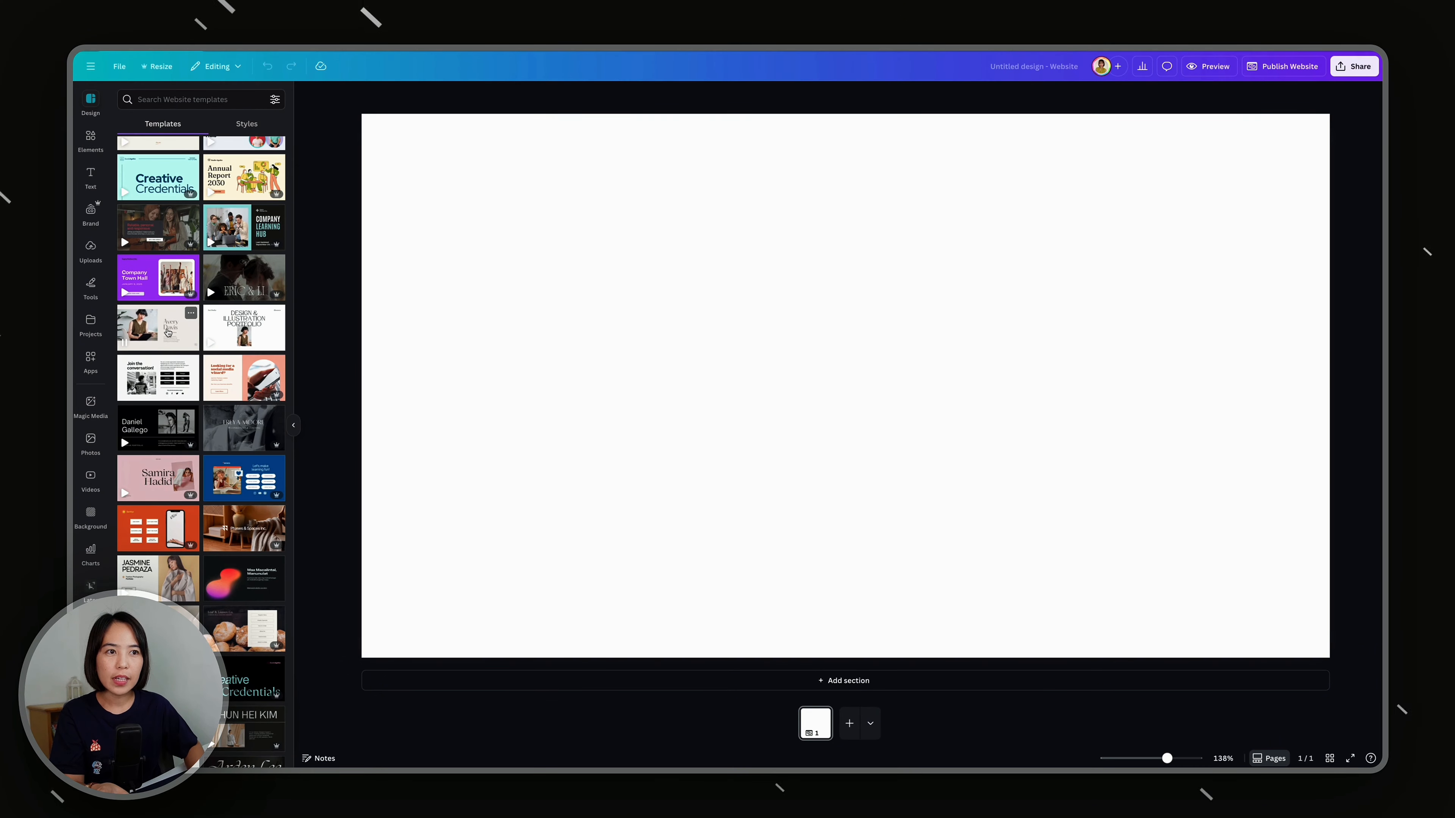
pyautogui.click(152, 335)
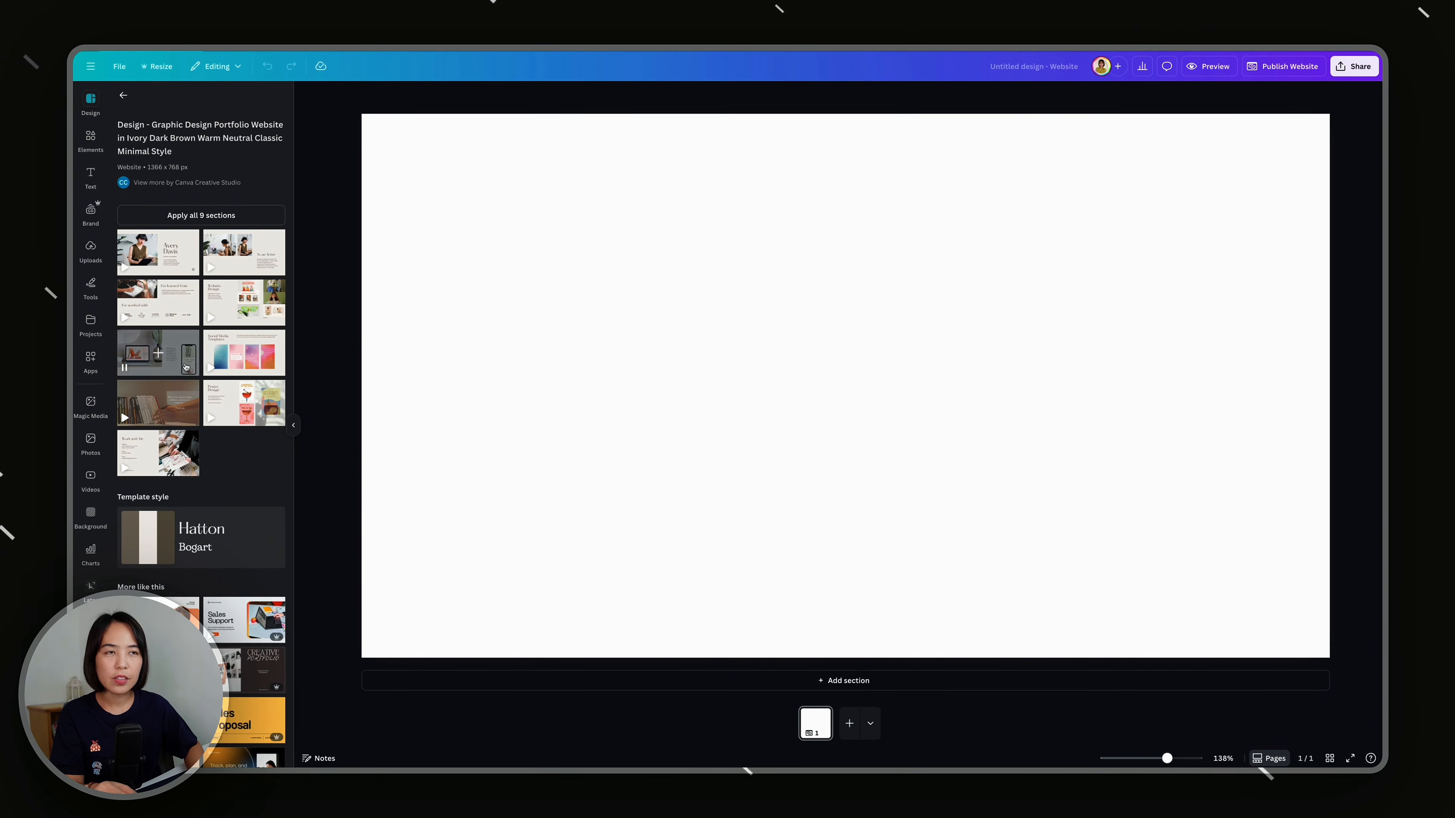
pyautogui.click(123, 95)
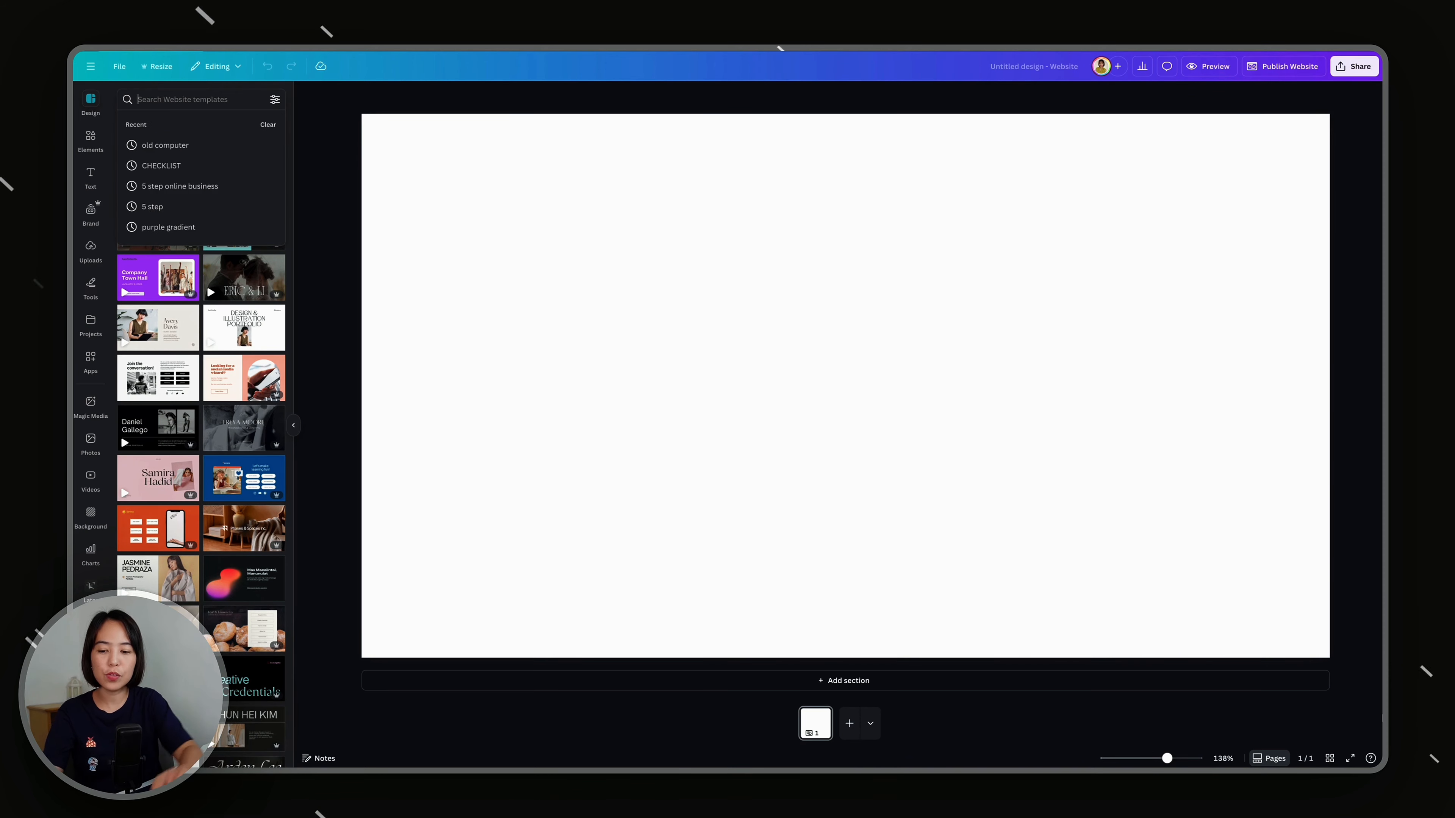
# Step: Search the website templates for "social media manager" and apply all 6 sections of the Cream, Peach, and Red Organic Warm Marketing Portfolio & Resume Website
pyautogui.write('social media manager')
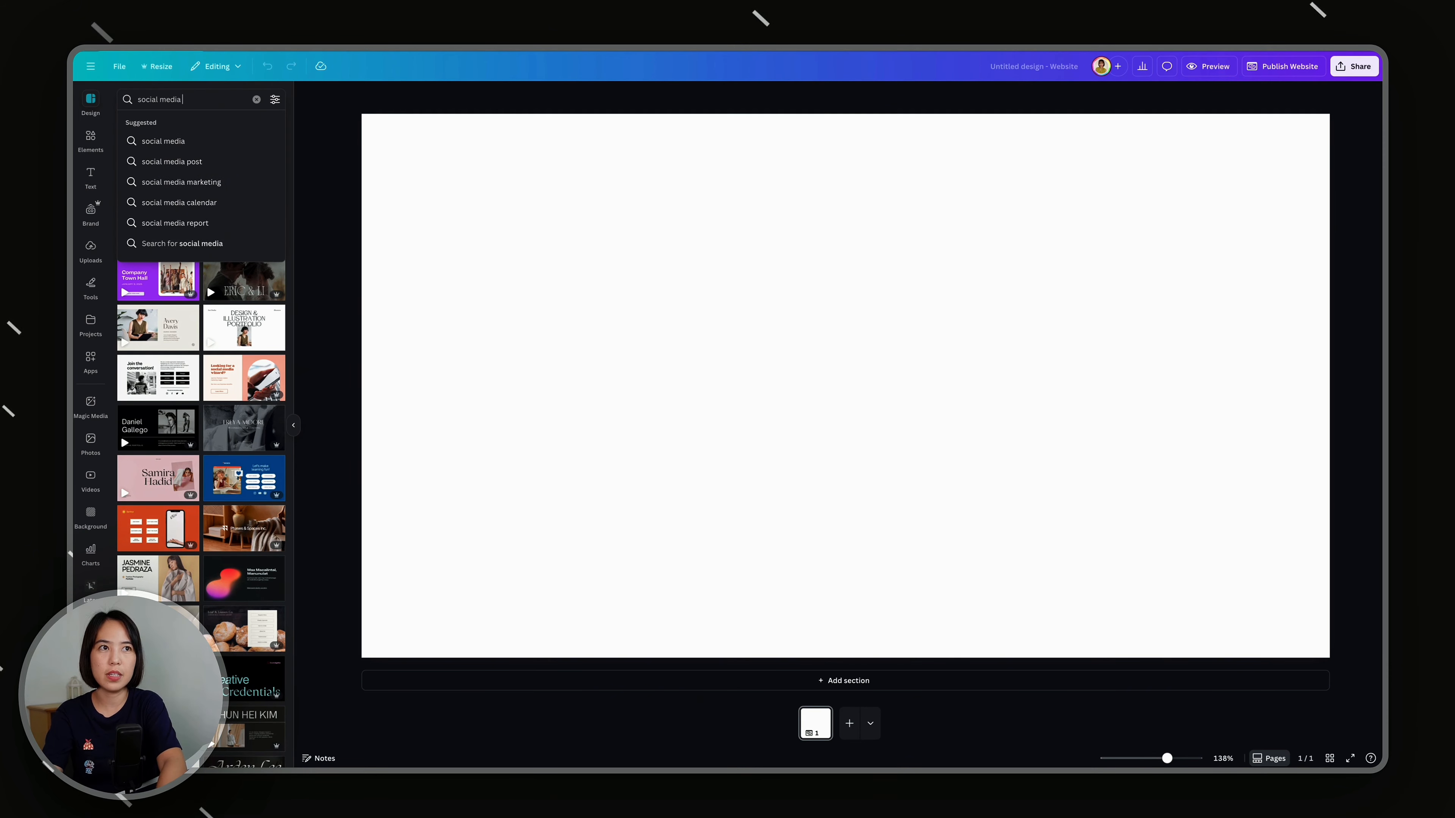
pyautogui.press('Return')
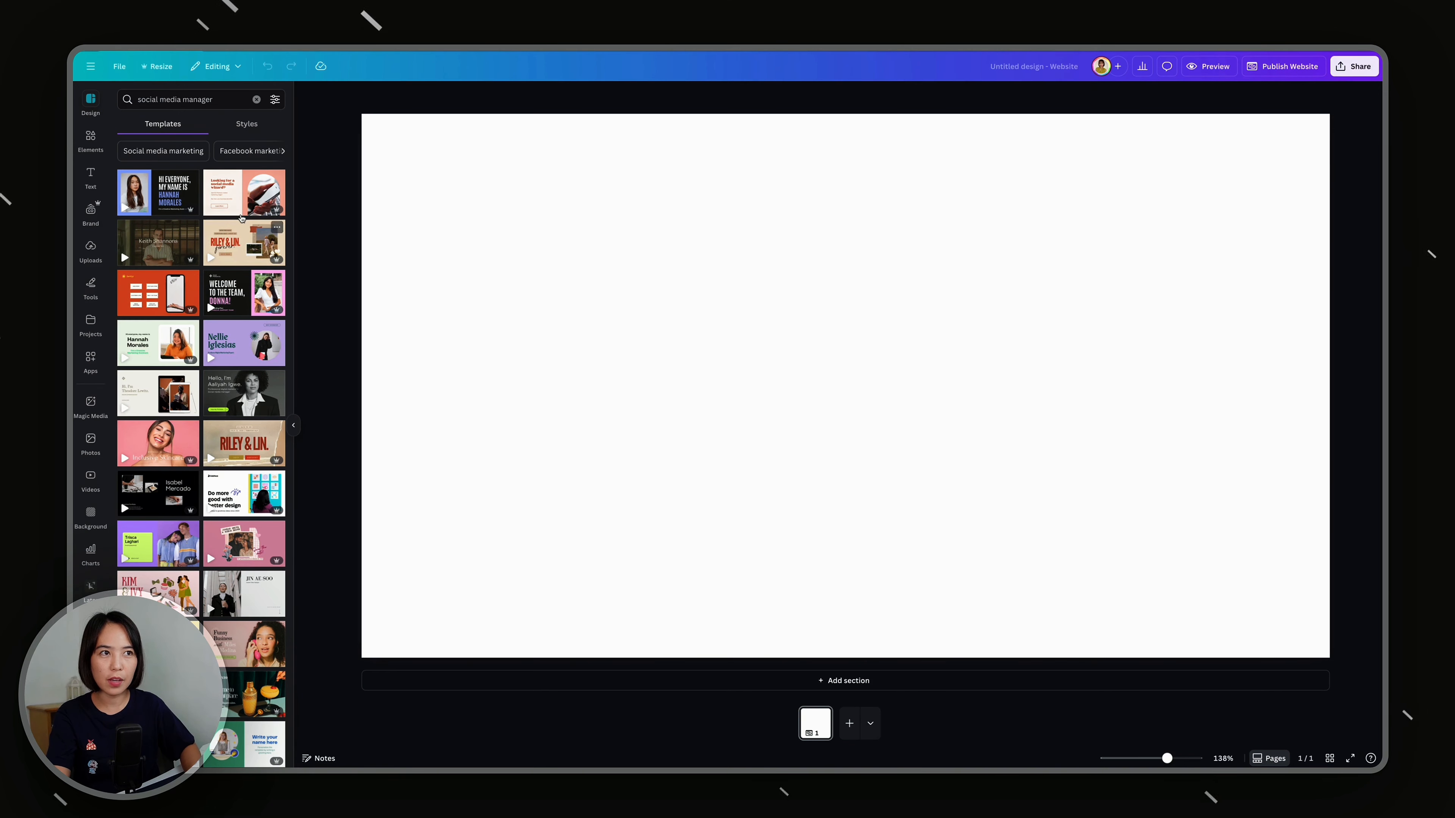
pyautogui.click(241, 194)
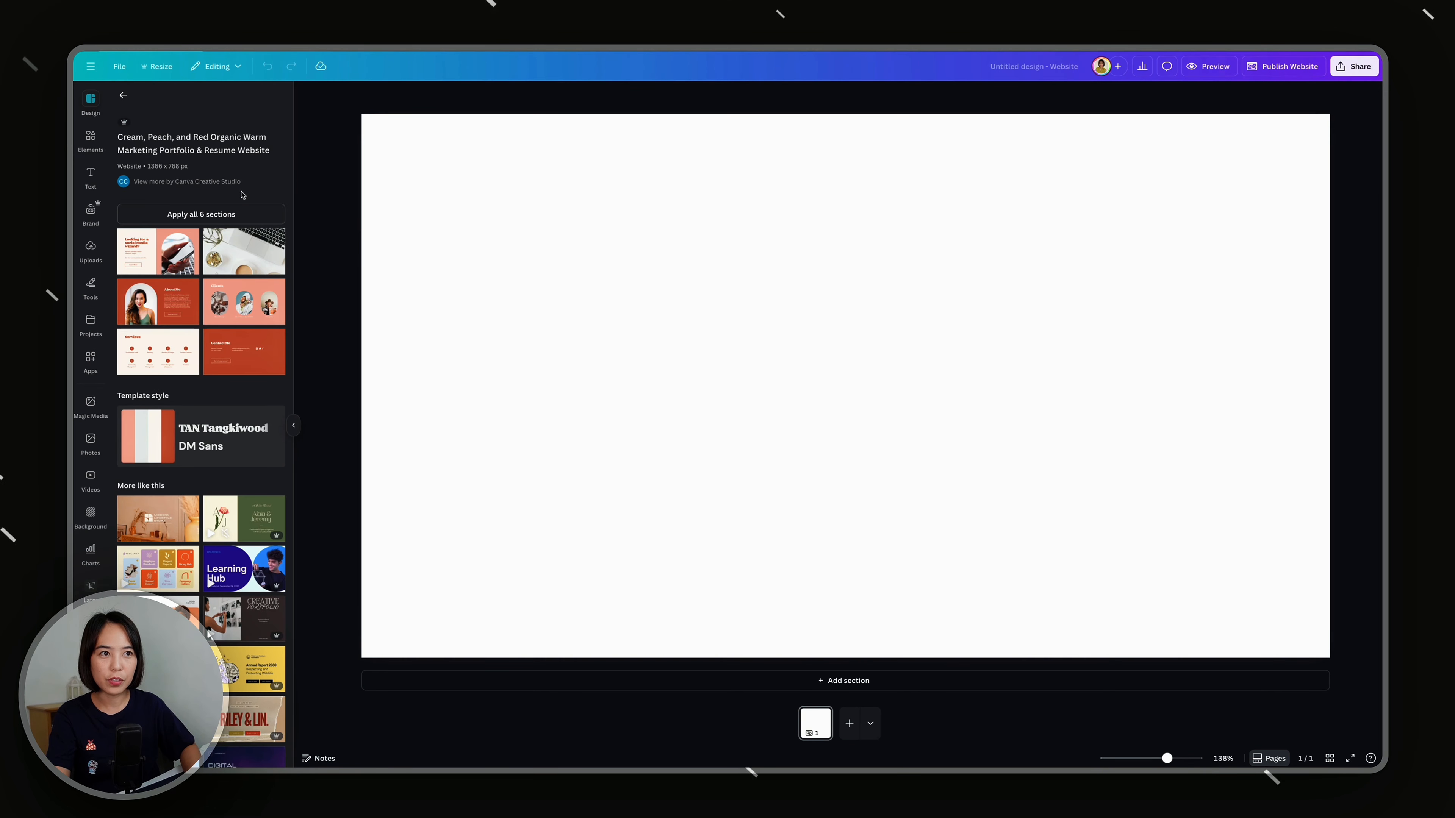
pyautogui.click(198, 214)
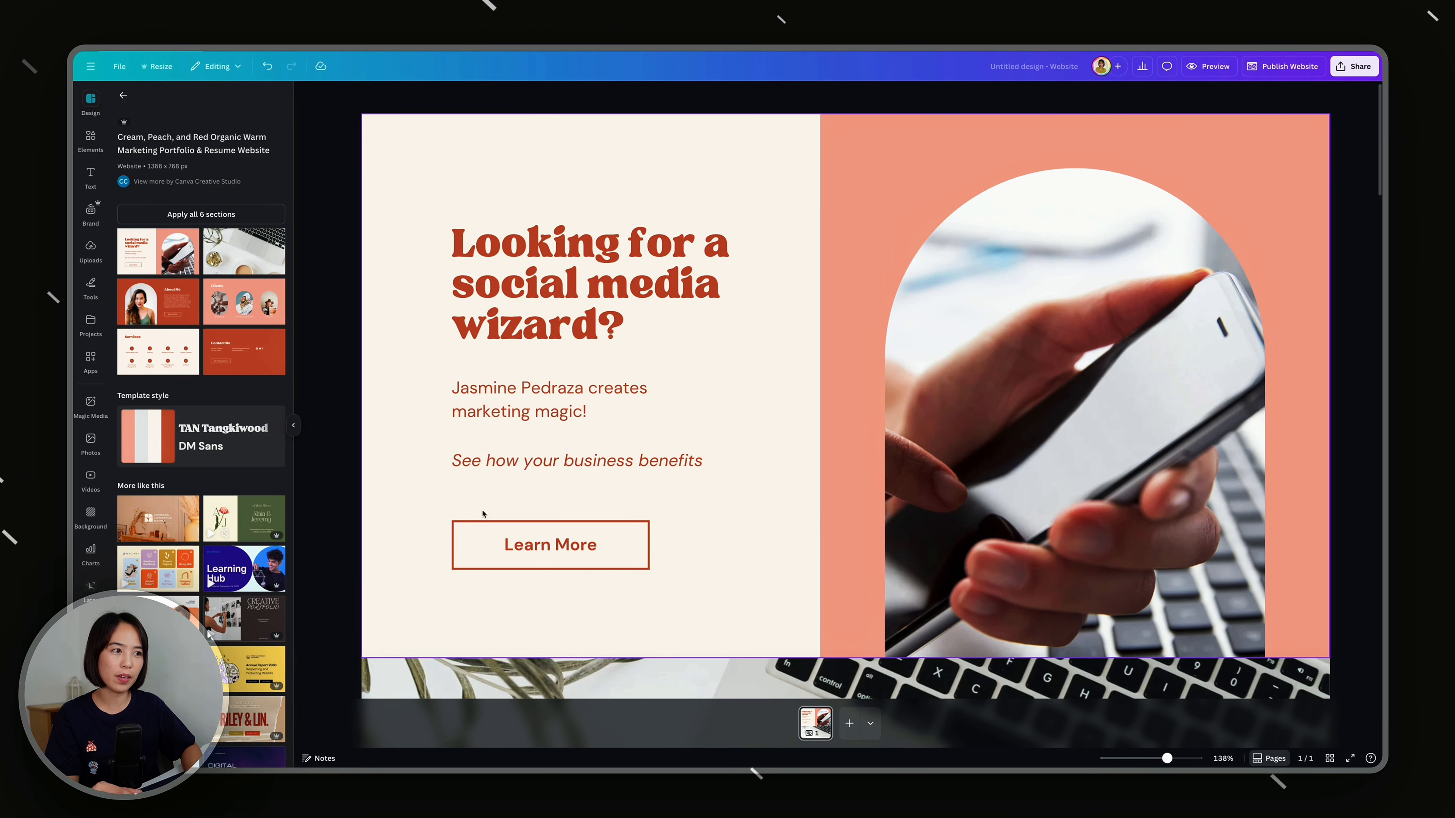
# Step: Examine the applied template's sections, including About Me and Services, and return to the opening section
pyautogui.scroll(-10, 644, 505)
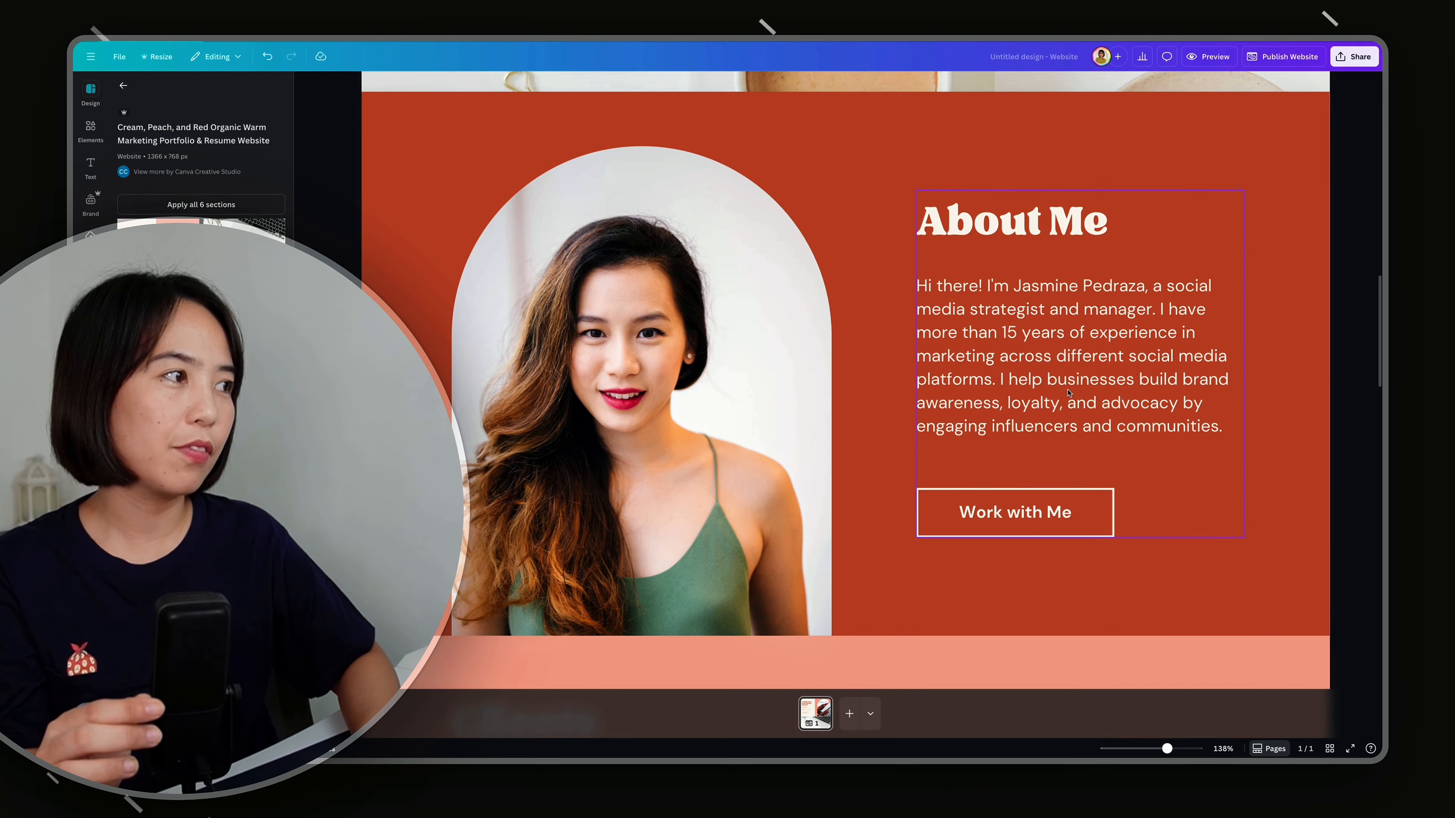
pyautogui.scroll(-1, 1054, 396)
pyautogui.scroll(-1, 1054, 395)
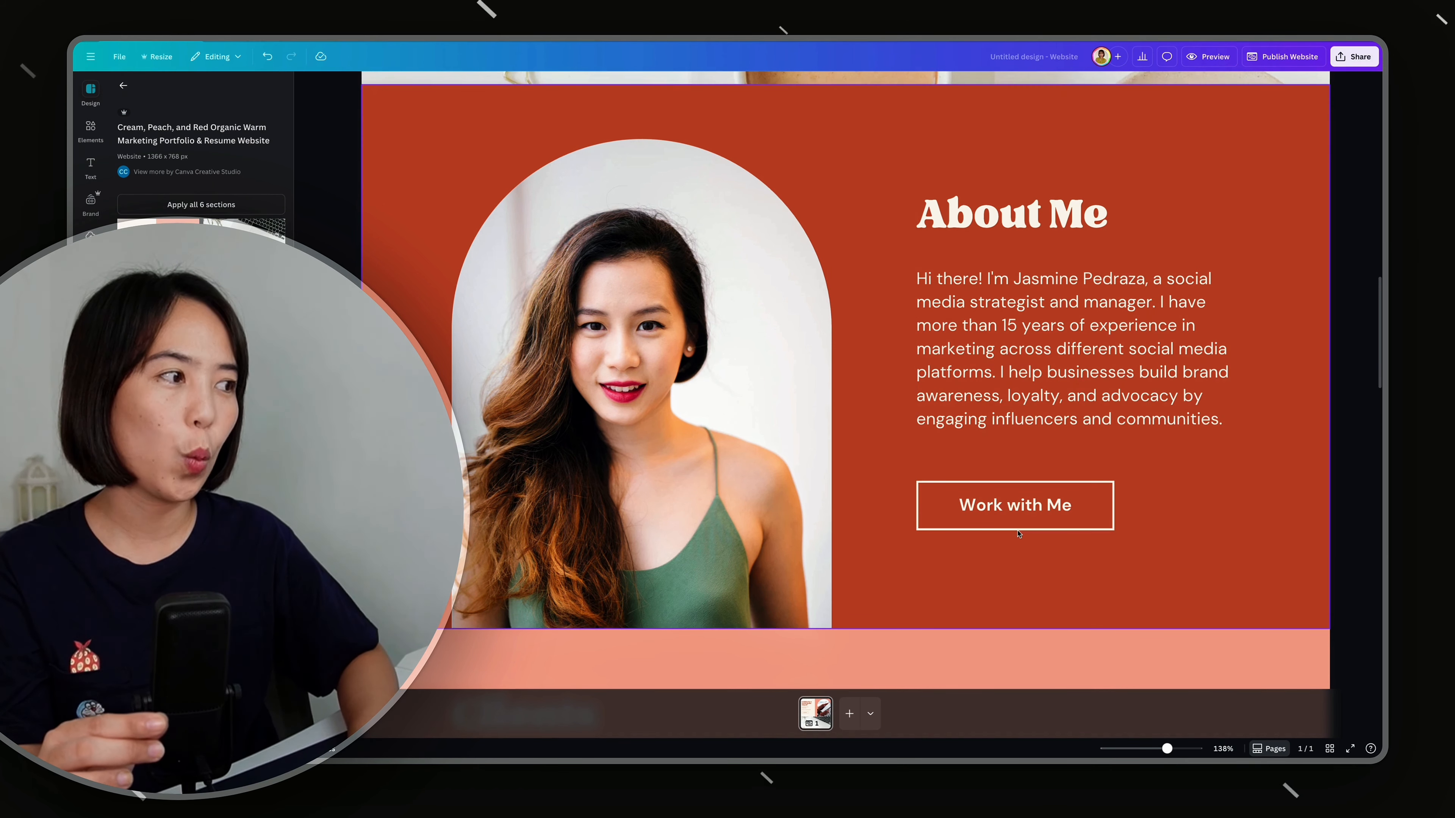
pyautogui.scroll(-10, 898, 366)
pyautogui.scroll(-15, 1120, 384)
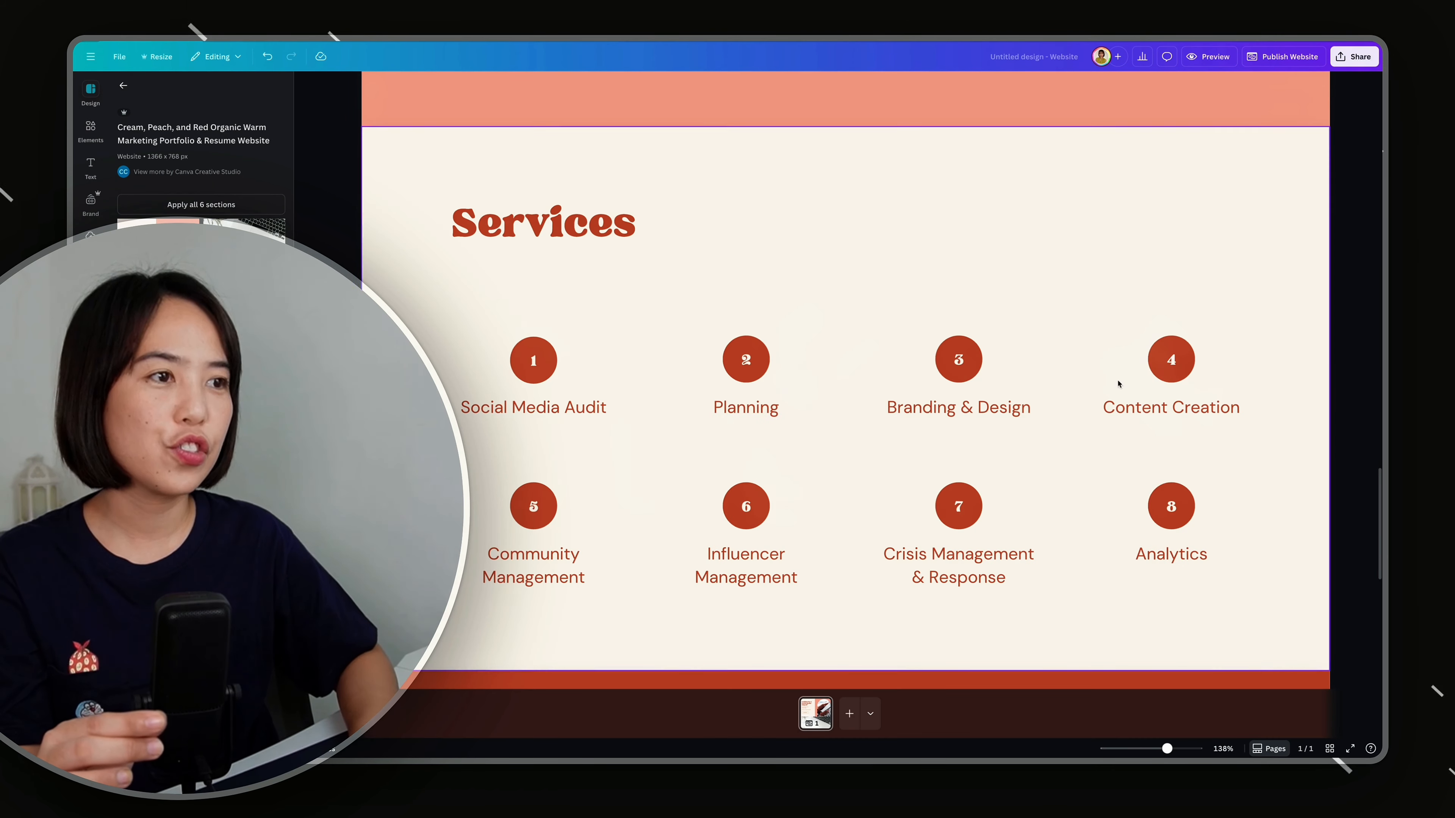
pyautogui.scroll(20, 803, 330)
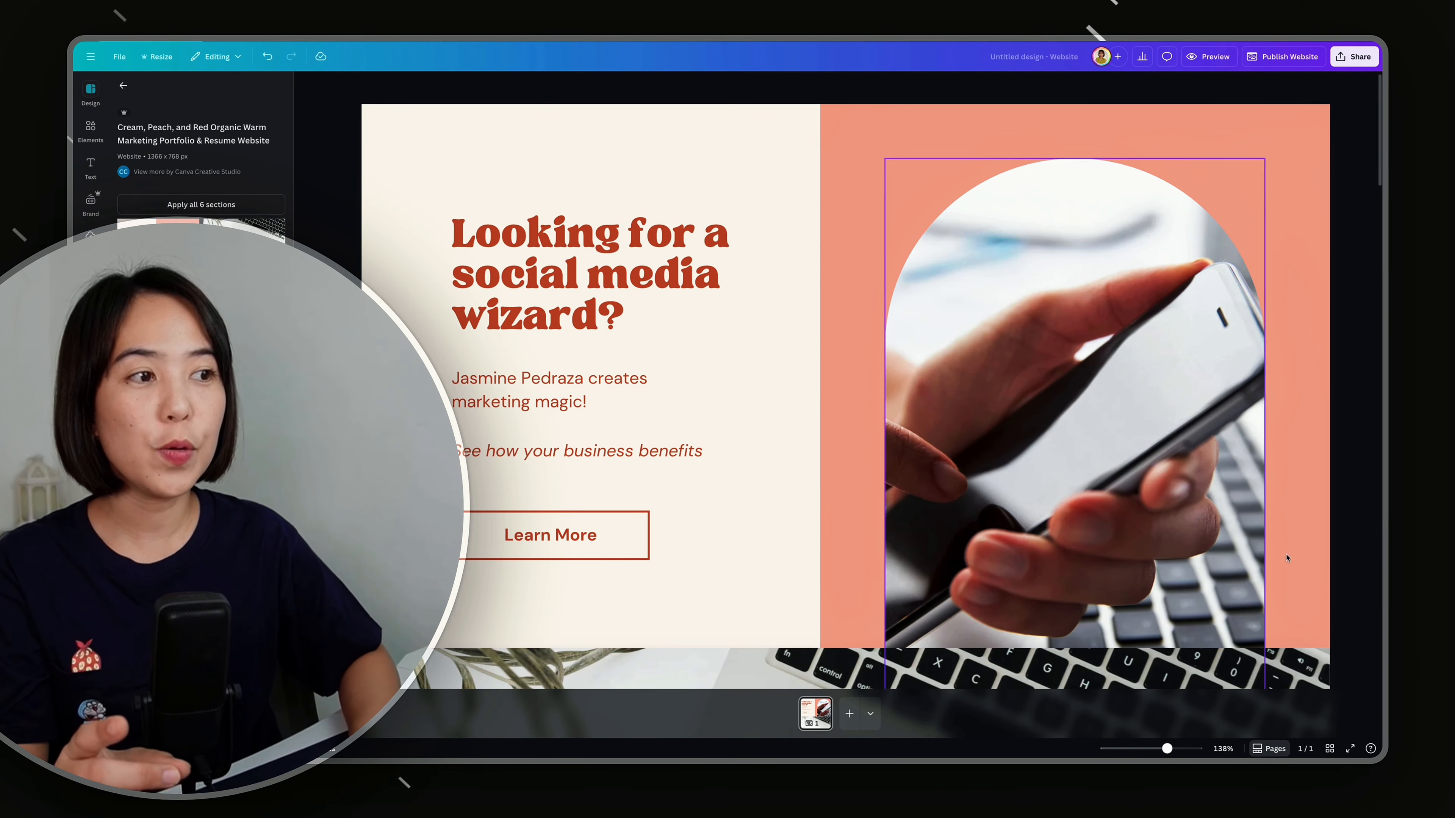
# Step: Replace the sample person's name in the About Me paragraph with the site owner's full name
pyautogui.click(639, 323)
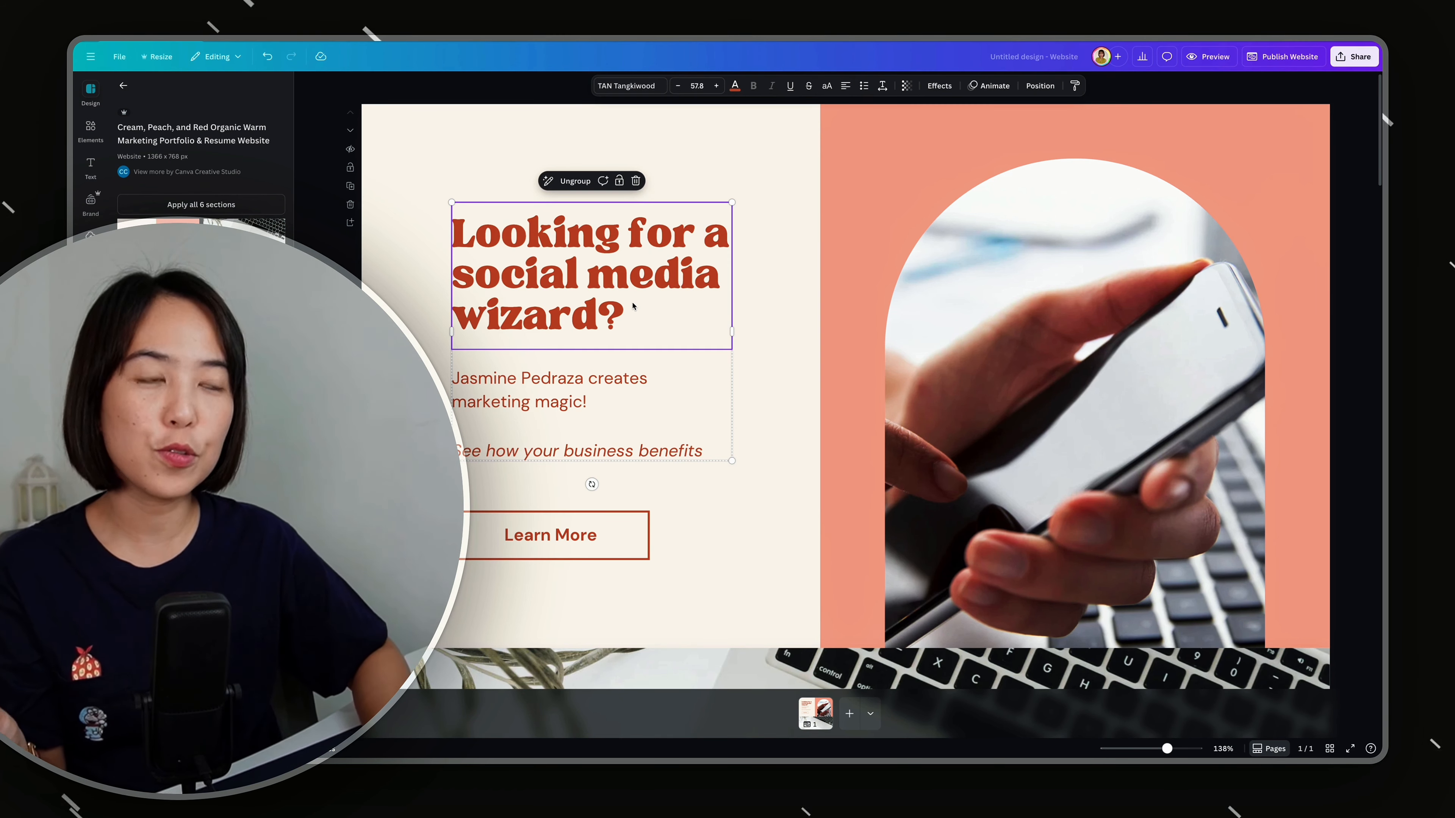
pyautogui.moveTo(1013, 265); pyautogui.dragTo(1144, 271)
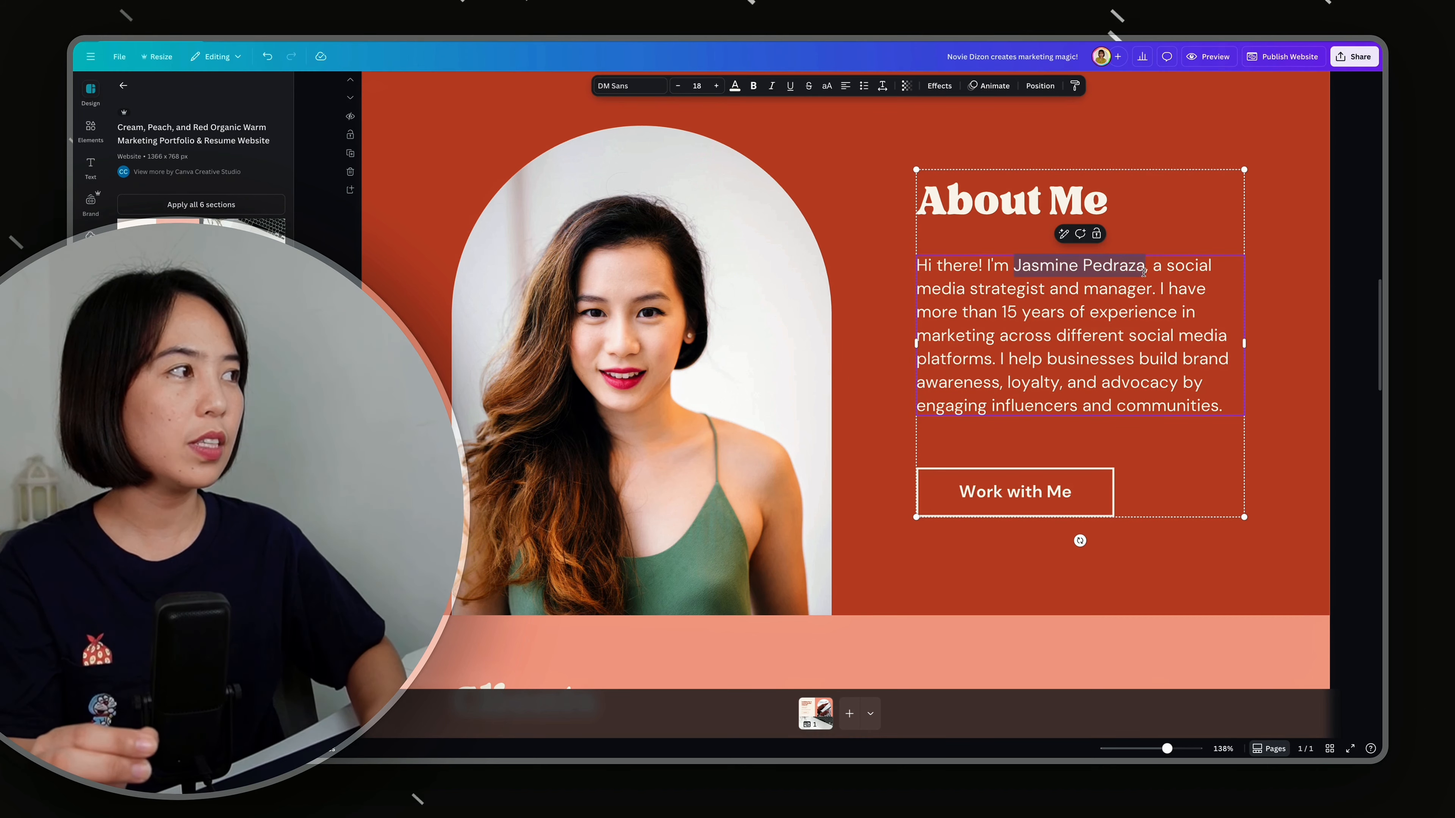
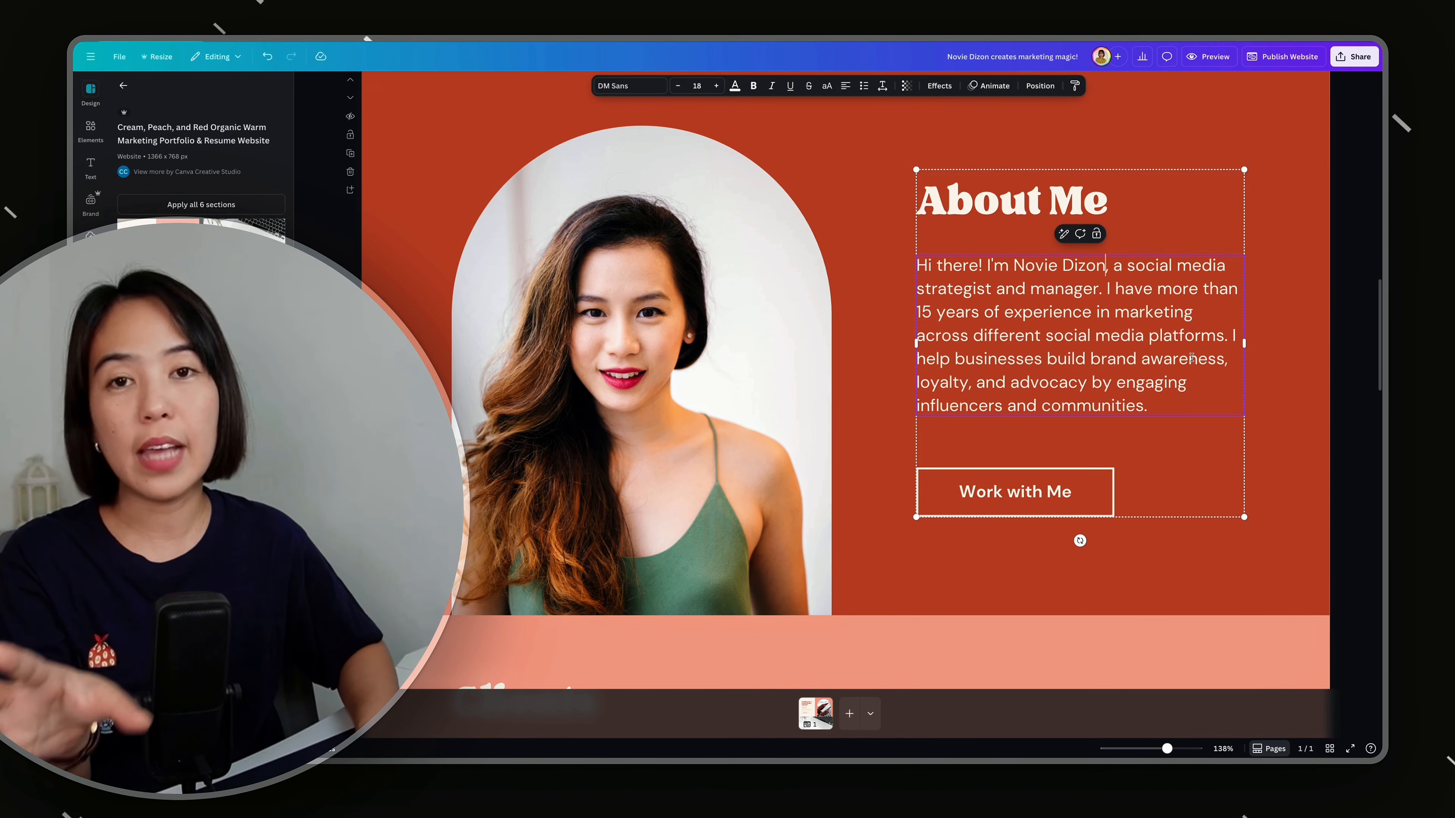
# Step: Select the About Me portrait and look through the uploaded images for a replacement photo
pyautogui.click(721, 390)
pyautogui.click(90, 238)
pyautogui.click(189, 115)
pyautogui.click(907, 542)
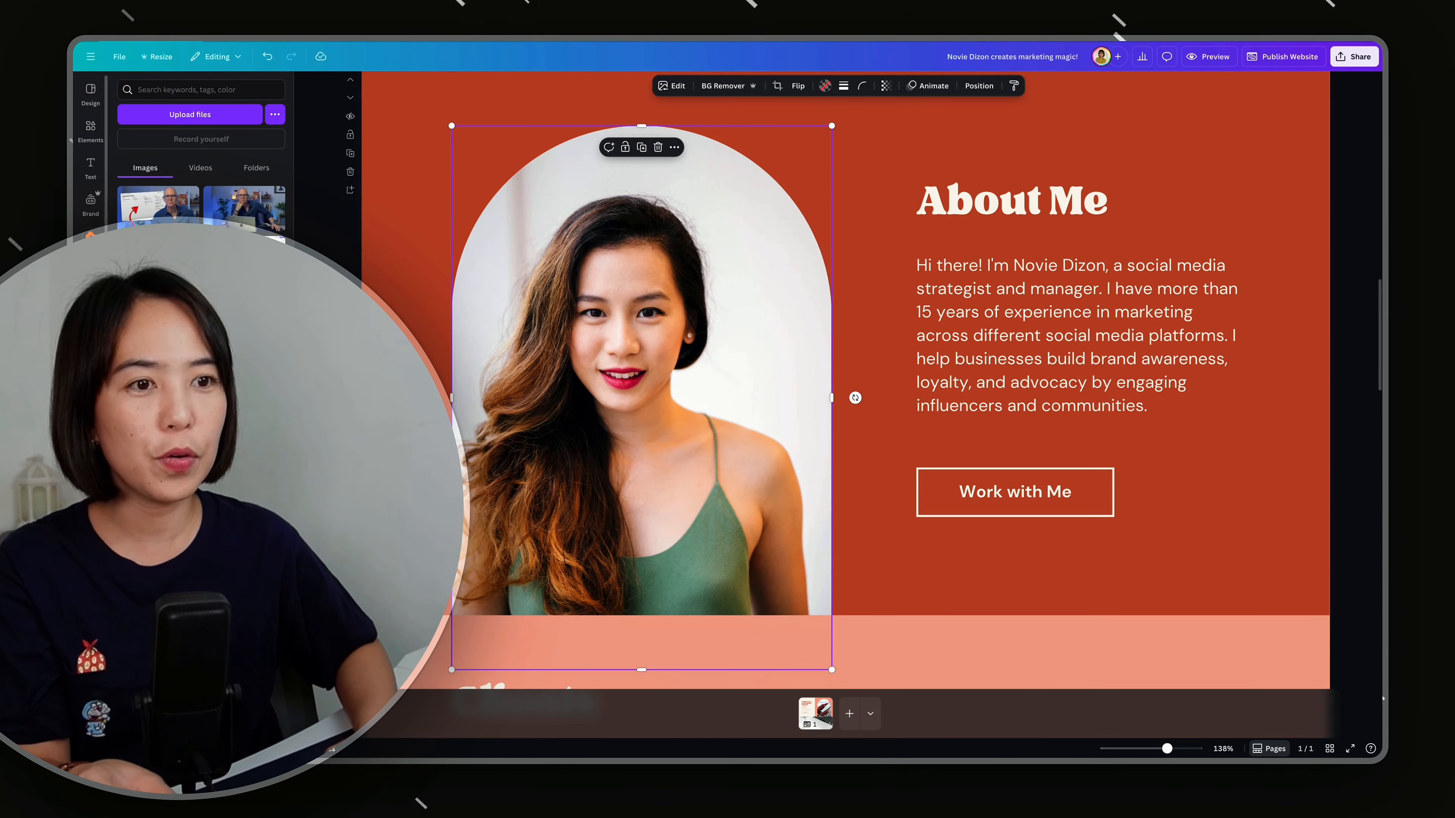
pyautogui.scroll(-3, 200, 215)
pyautogui.scroll(-10, 200, 215)
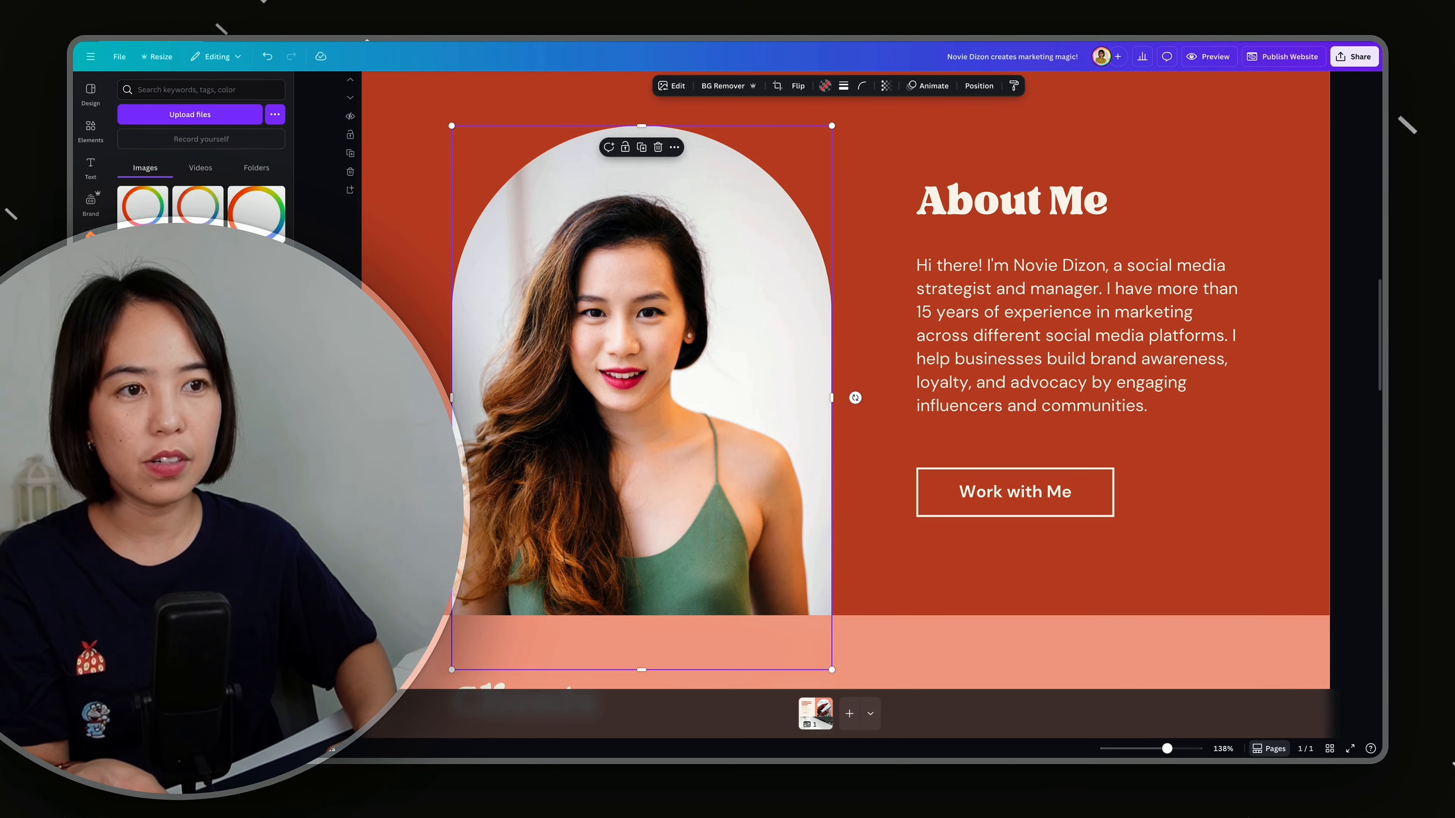
pyautogui.scroll(-10, 200, 214)
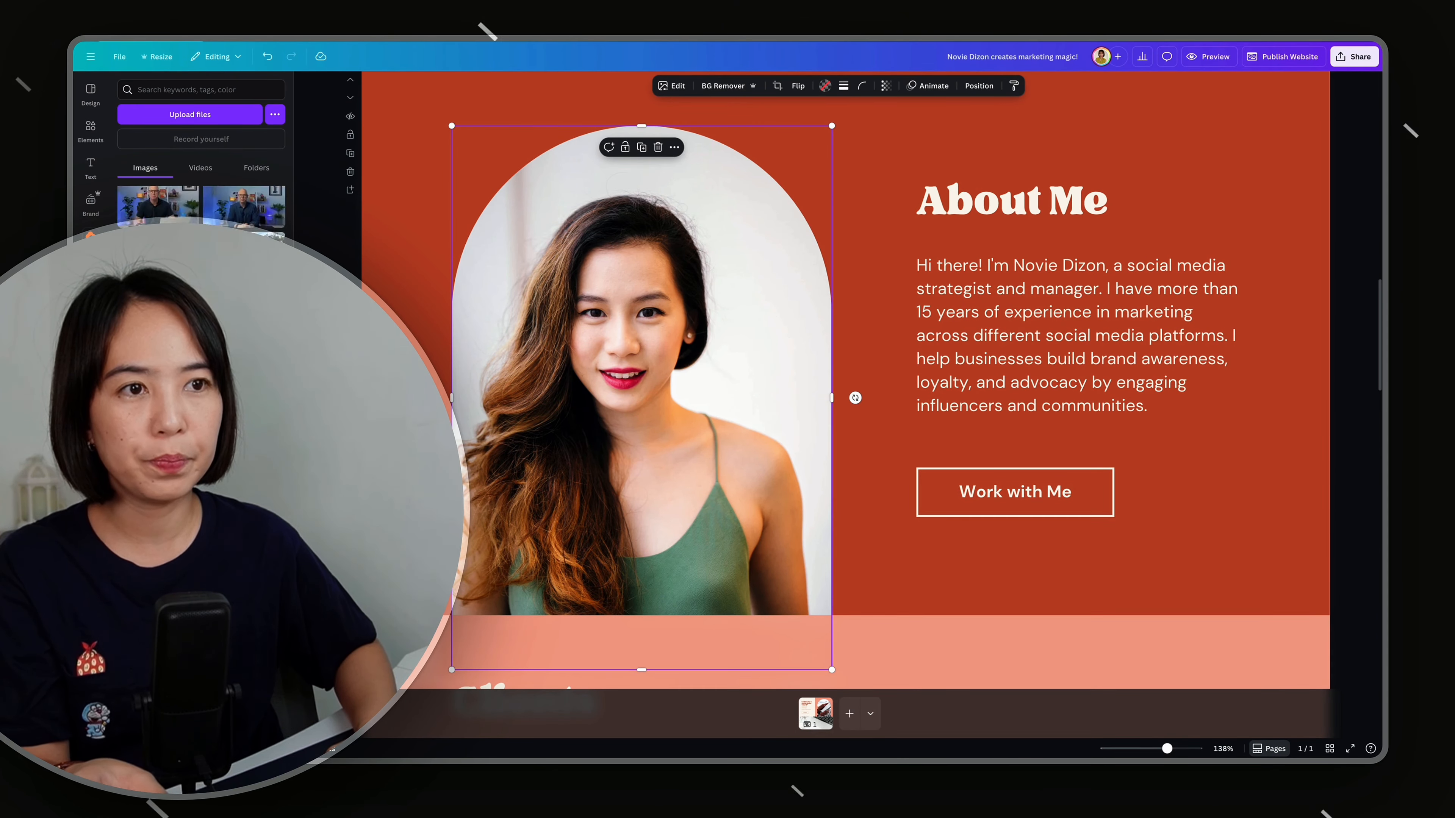